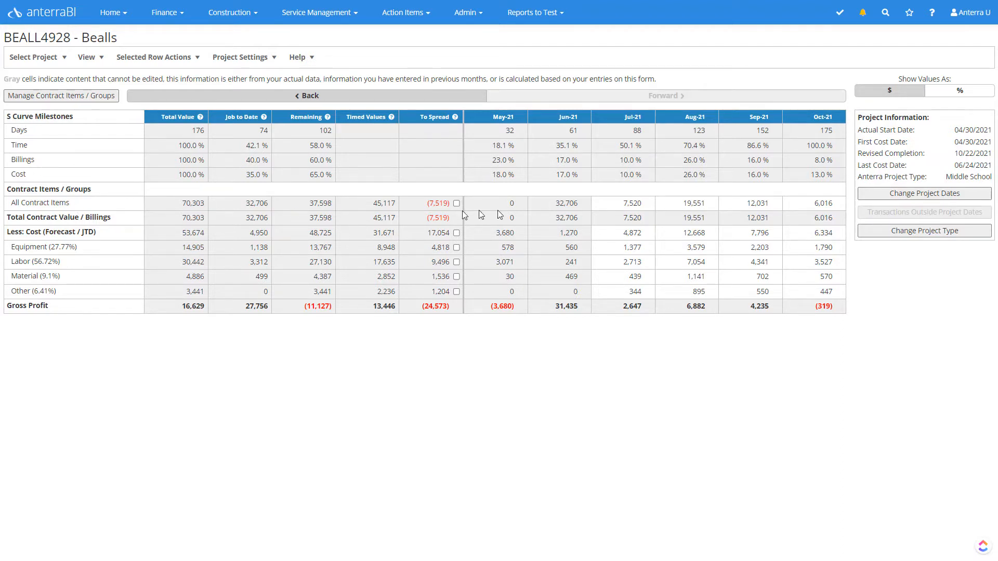
click(633, 203)
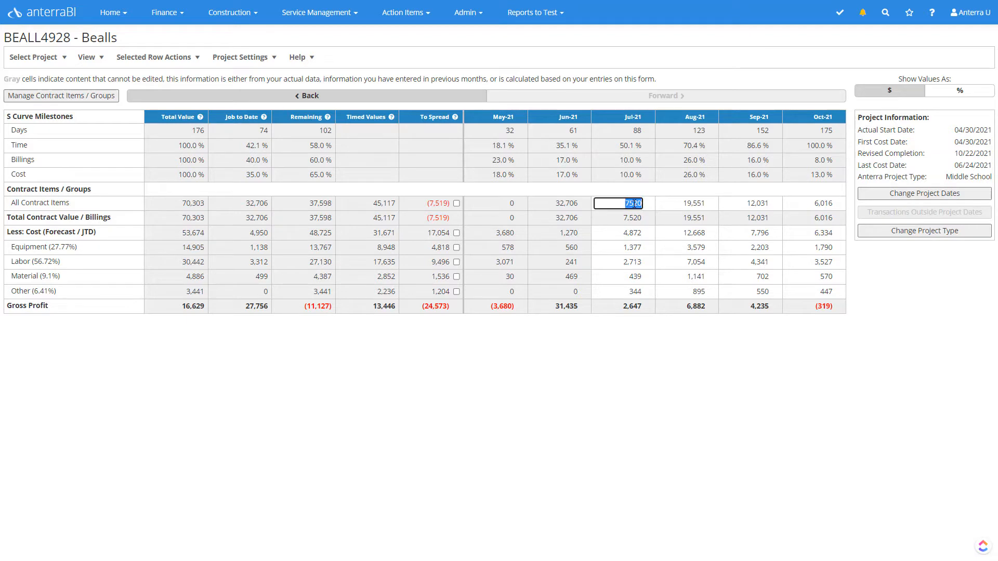
click(694, 207)
click(742, 204)
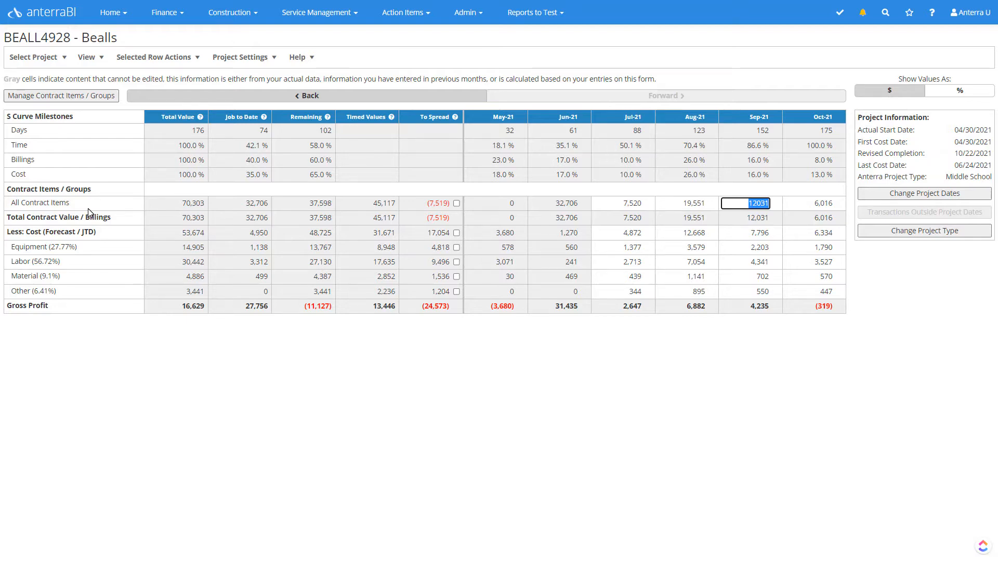
Step: Ungroup and remove the All Contract Items group in the contract item grouping, and deselect all contract items
click(76, 98)
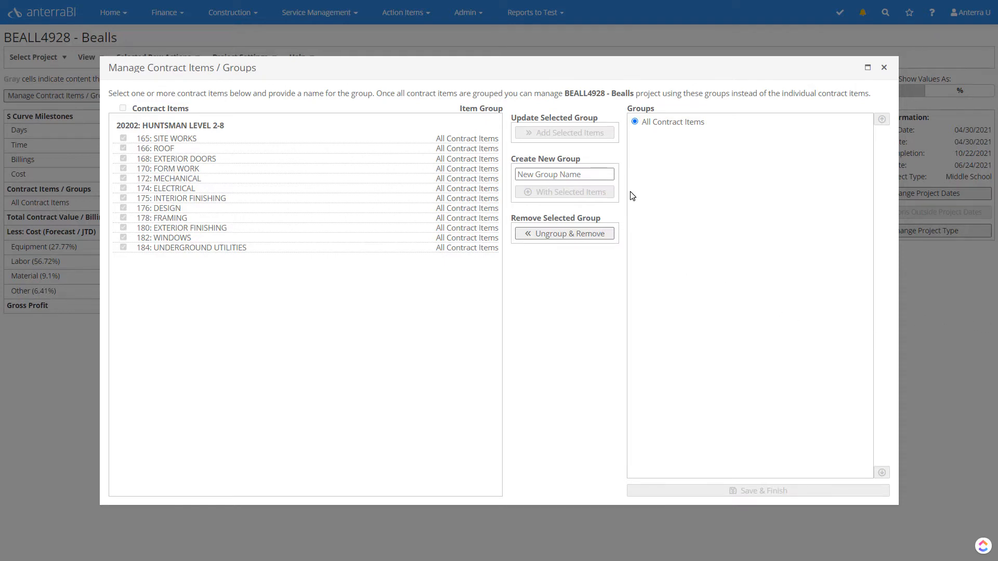
click(551, 234)
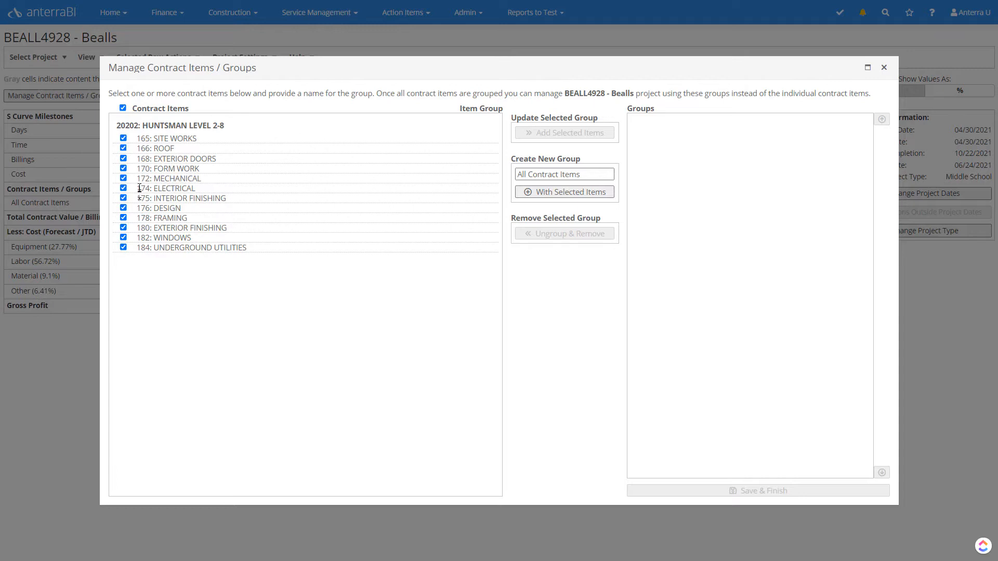
click(123, 109)
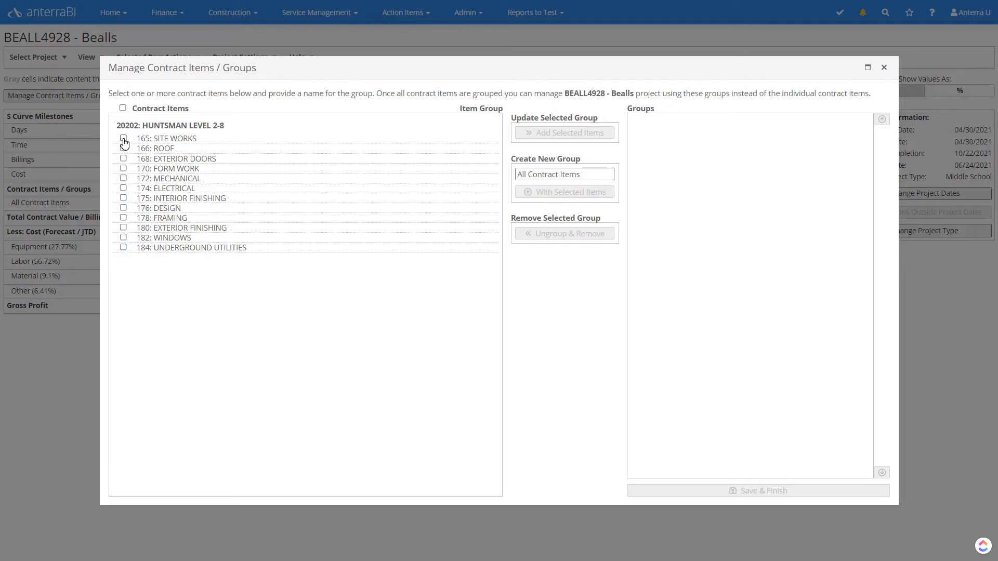
Step: Create the group Work Package 1 from contract items 165, 166, 168, 170 and 172, and add item 174: ELECTRICAL to it
click(123, 139)
click(124, 148)
click(123, 159)
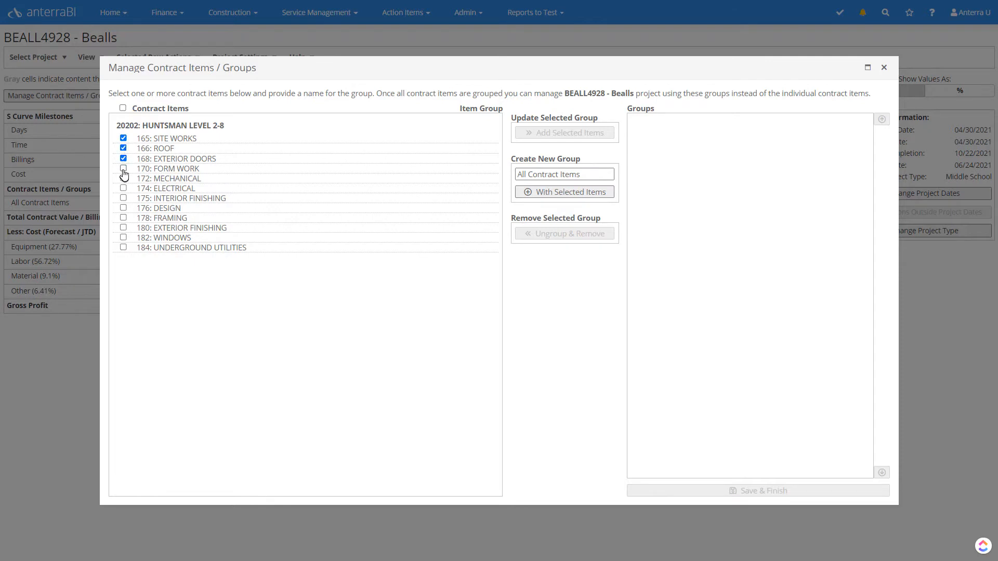
click(123, 169)
click(123, 179)
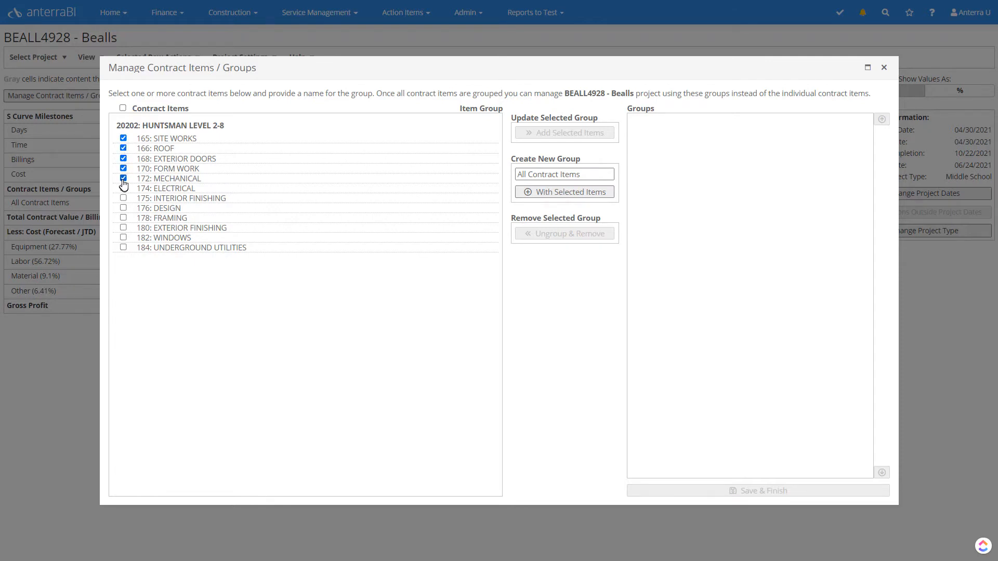
triple_click(586, 174)
text(Work P)
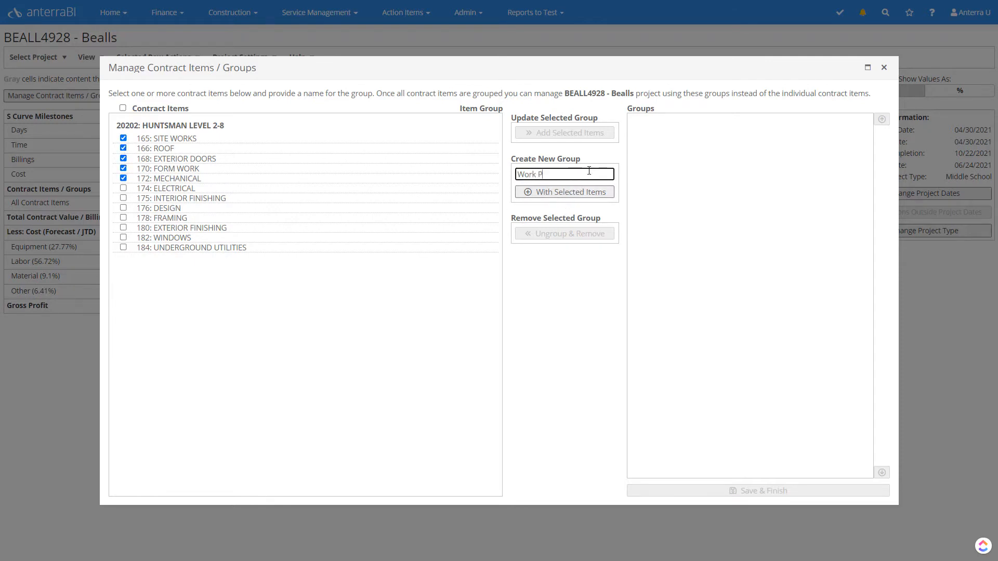
text(ackage 1)
click(541, 193)
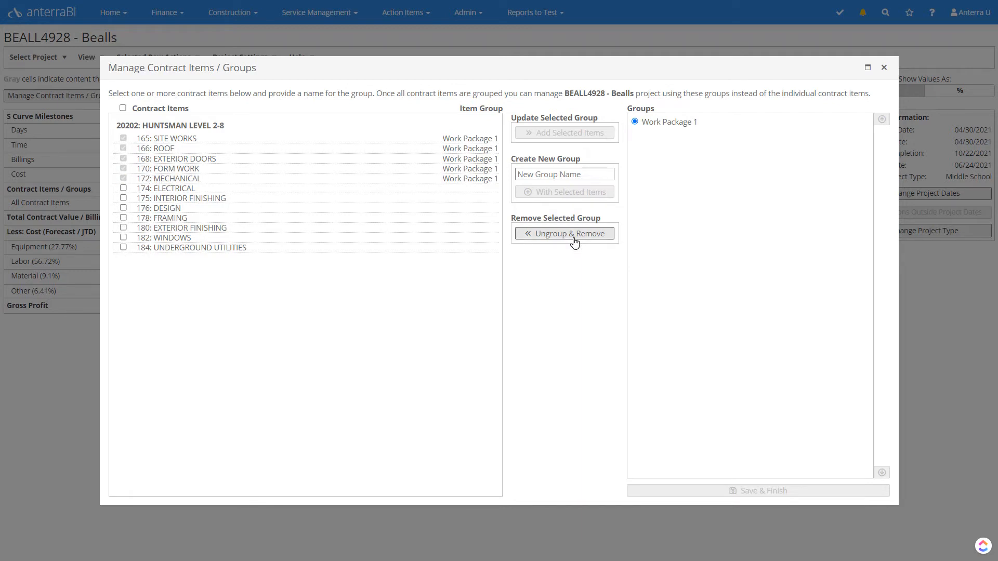
click(123, 189)
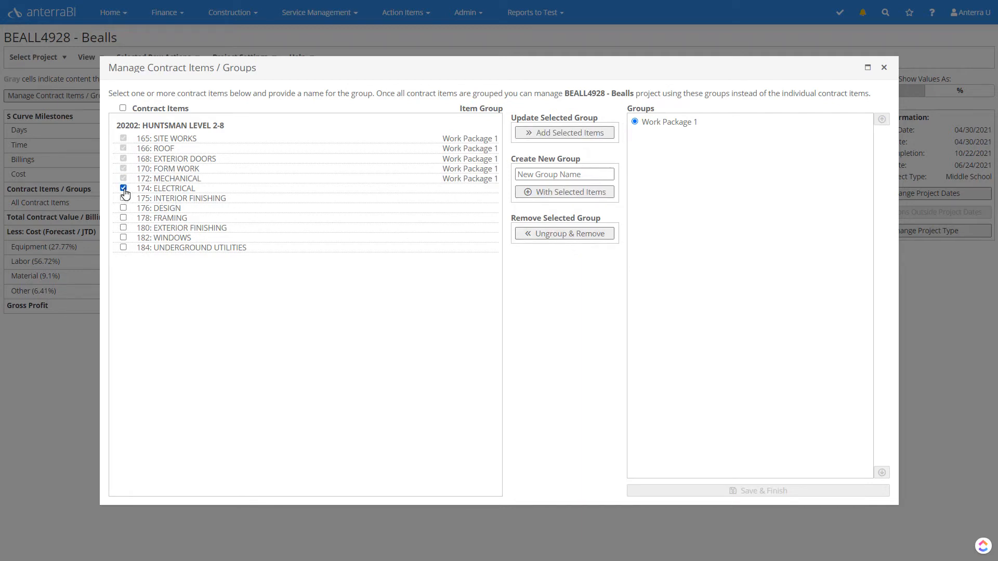
click(545, 138)
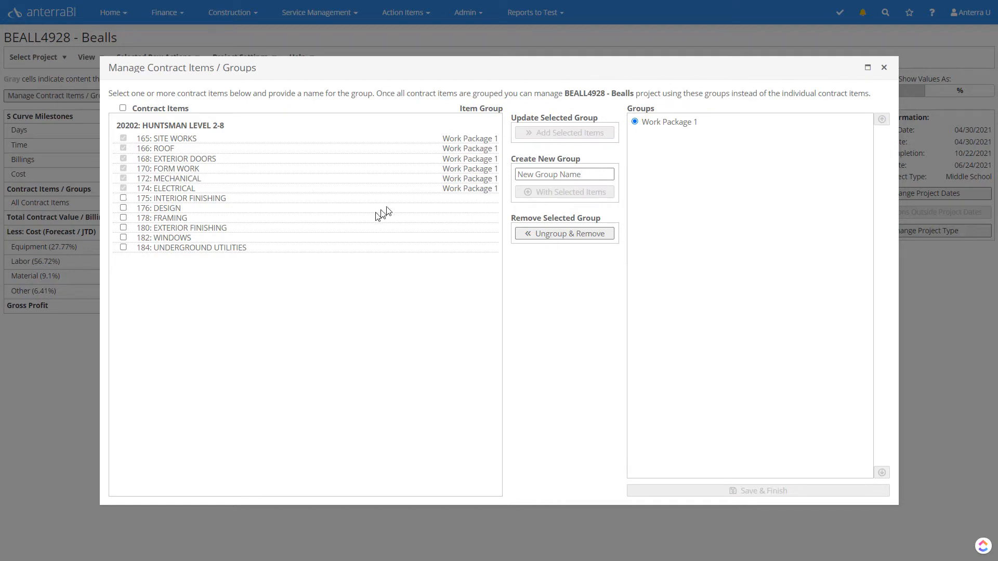
Step: Group all remaining contract items, 175 through 184, as Work Package 2 and save the grouping
click(123, 109)
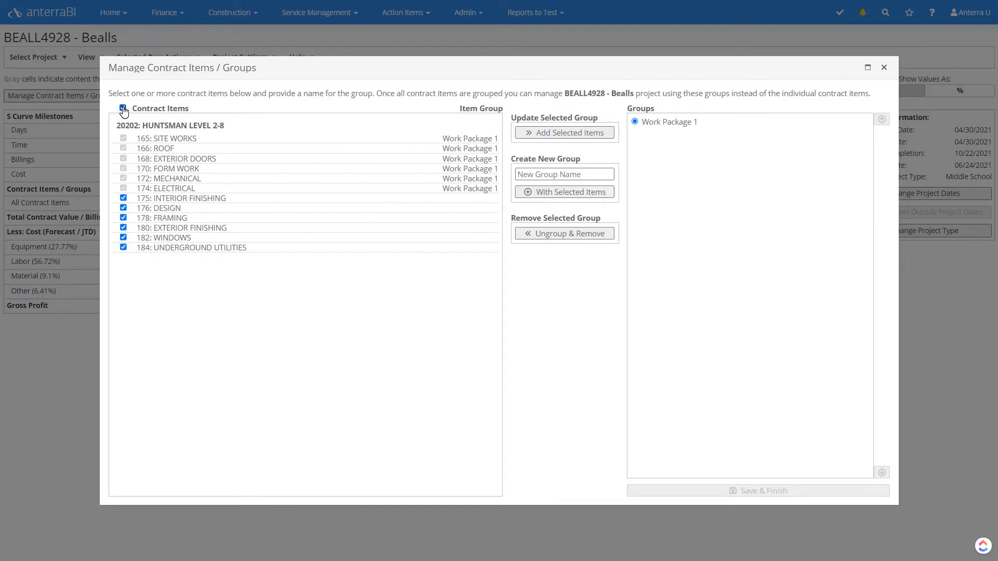
click(604, 174)
text(Work Pac)
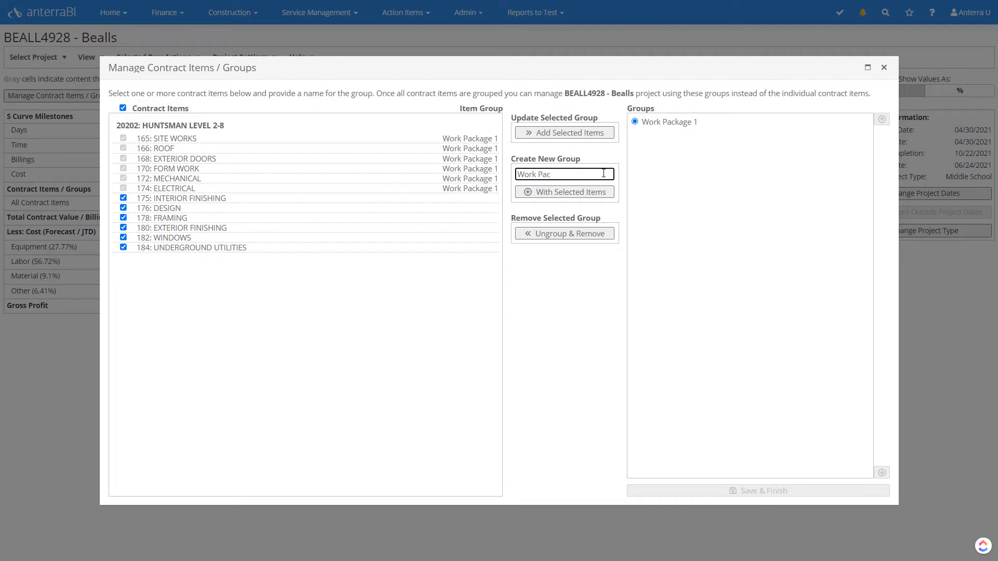
text(kage 2)
click(591, 194)
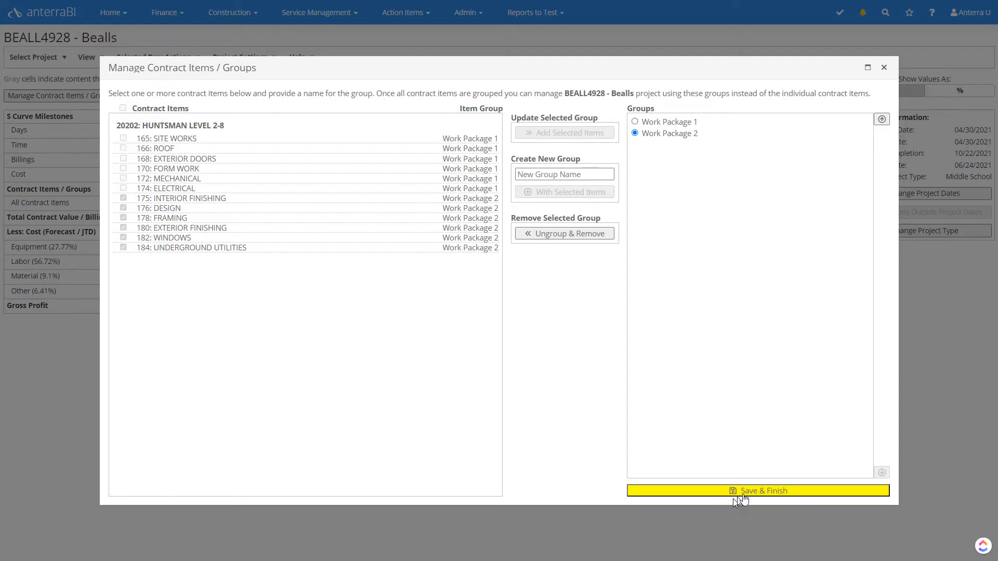
click(771, 491)
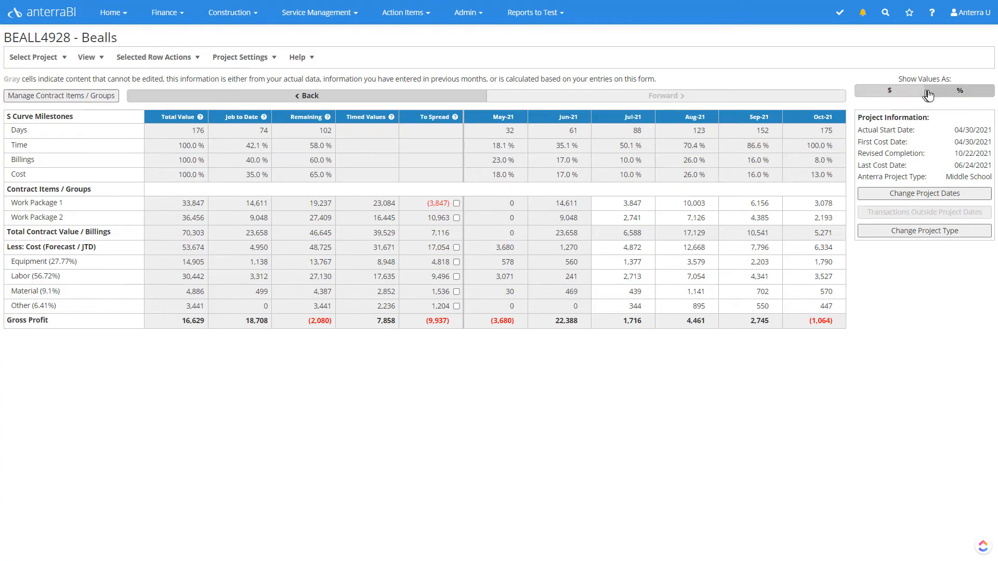
Step: Show the forecast values as percentages, and switch the display back to dollars
click(961, 95)
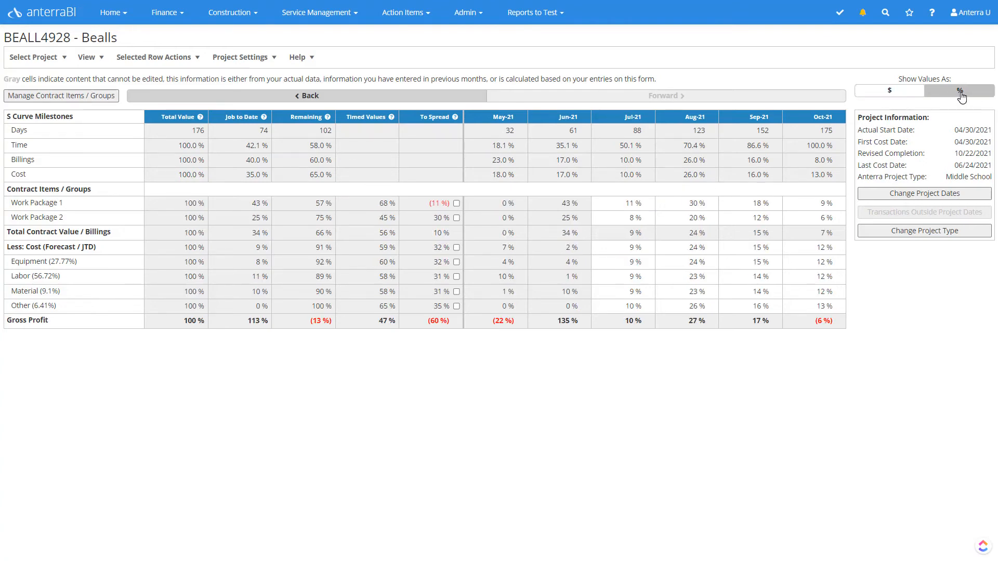
click(98, 58)
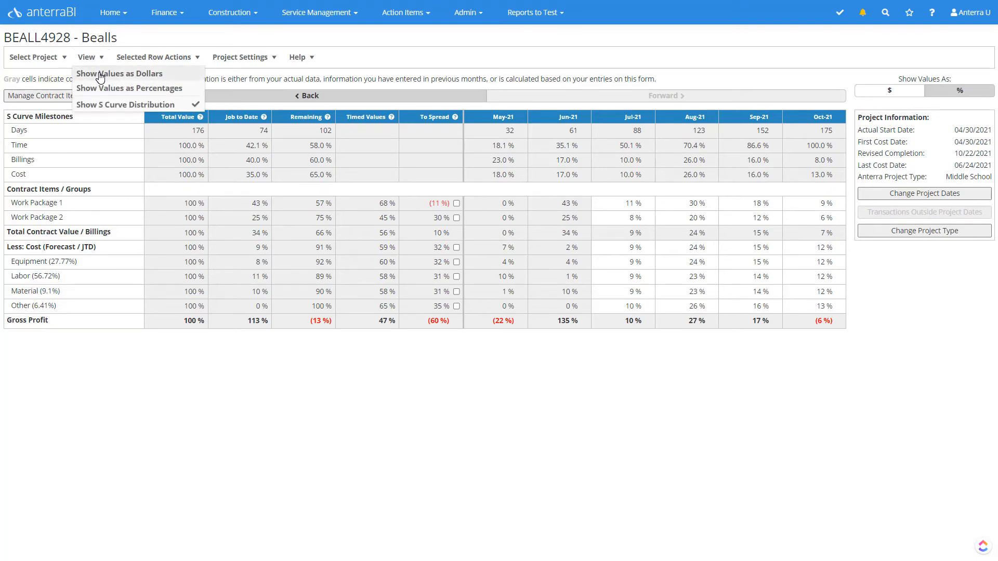
click(100, 76)
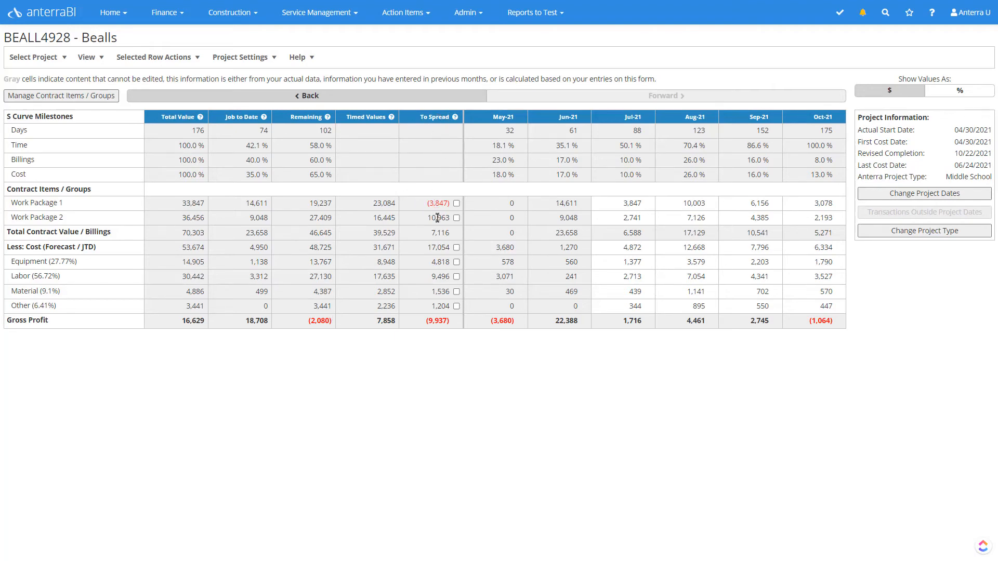
Step: Set Work Package 1's Jul-21 billing forecast to 5000
click(614, 204)
text(5000)
key(Tab)
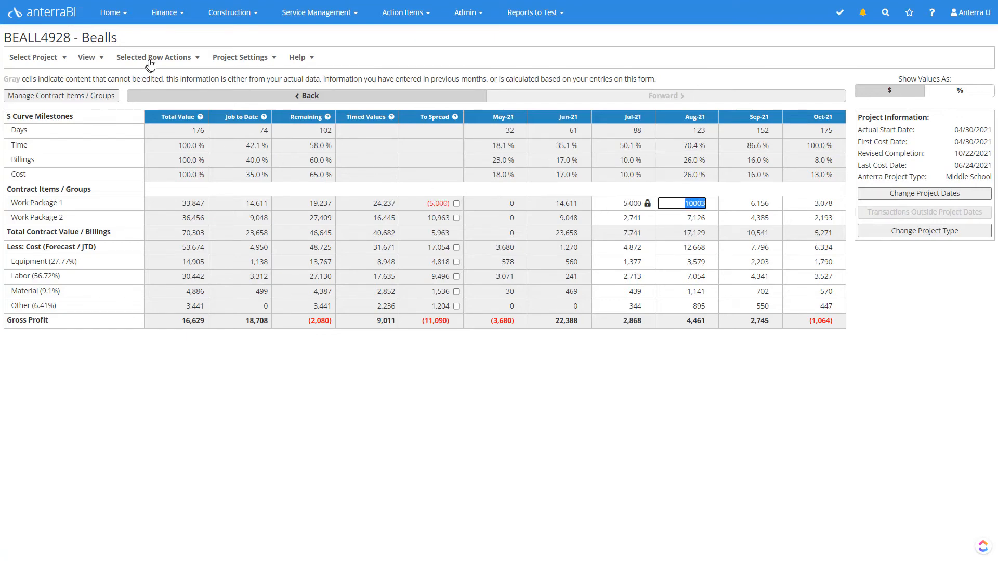
Step: Spread Work Package 1's To Spread amount evenly over the four months July 2021 to October 2021
click(456, 203)
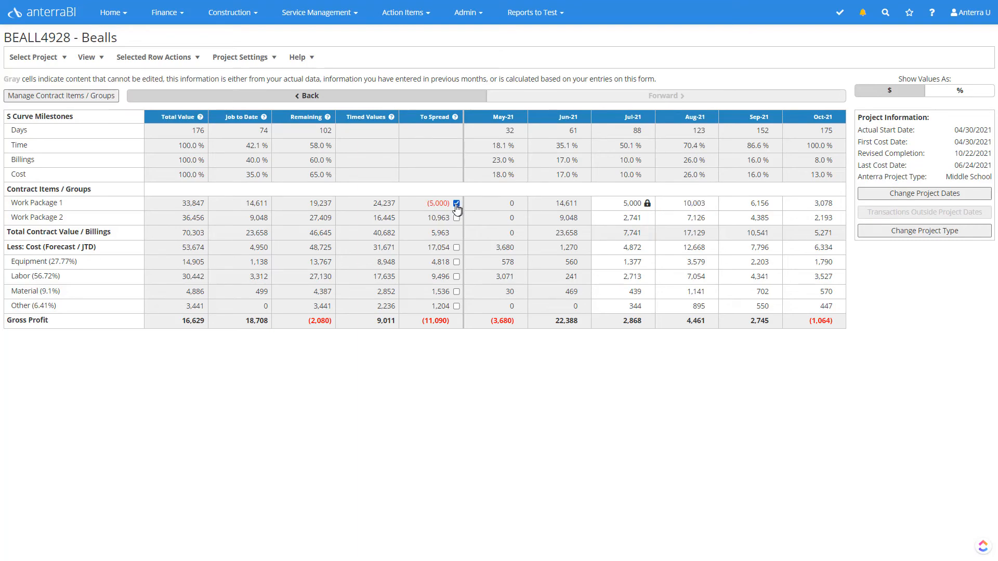
click(166, 58)
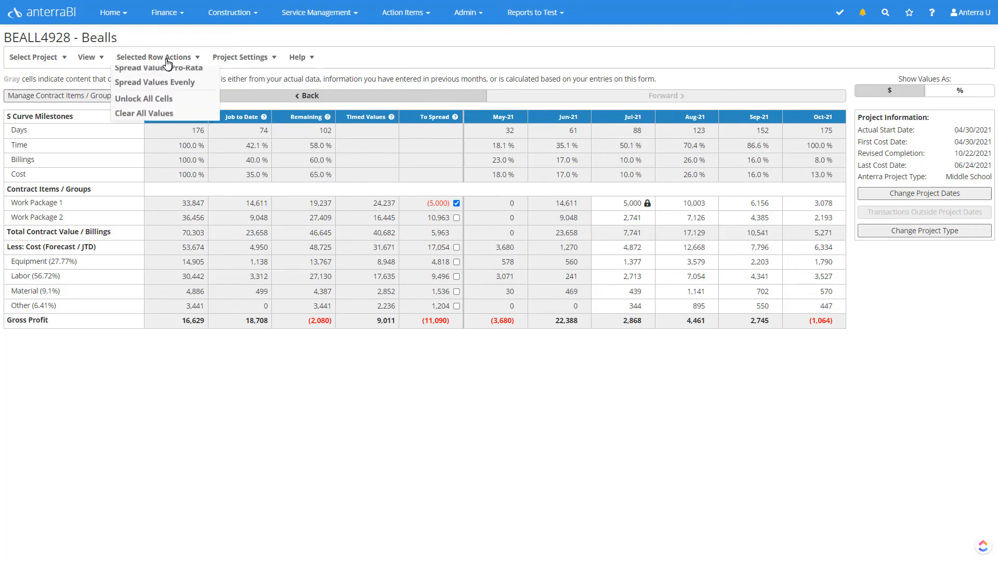
click(166, 89)
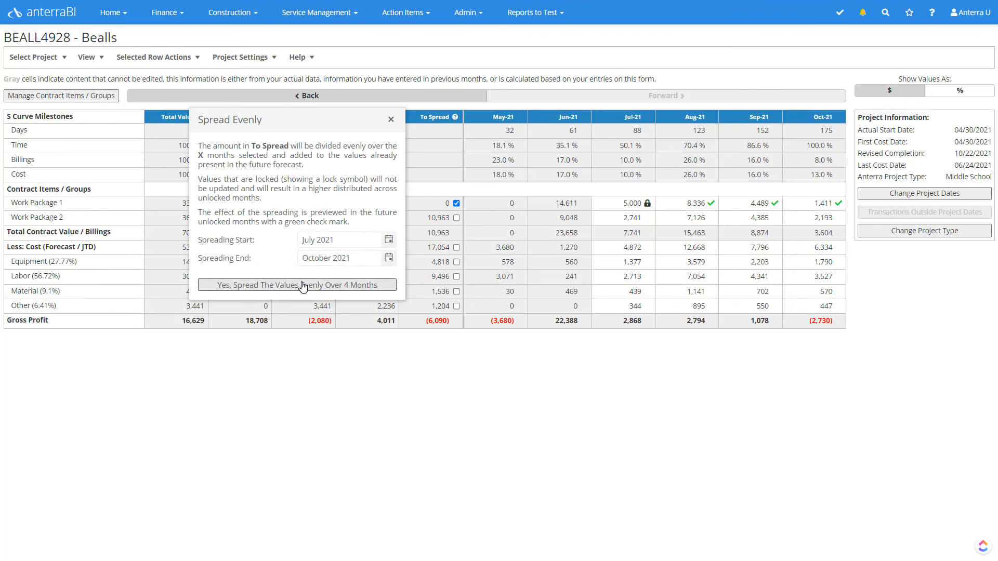
click(303, 286)
click(174, 58)
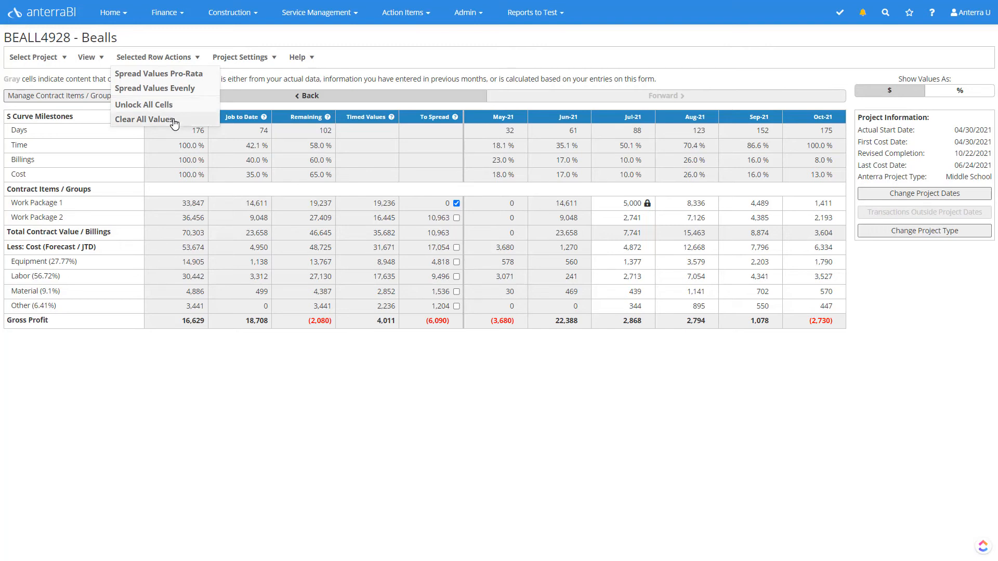
click(174, 120)
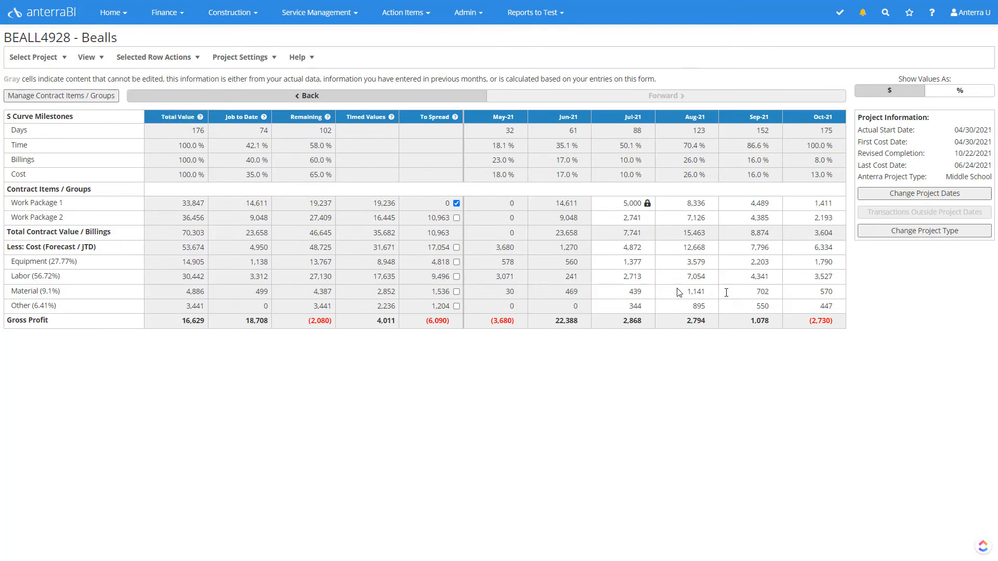
click(934, 234)
click(579, 293)
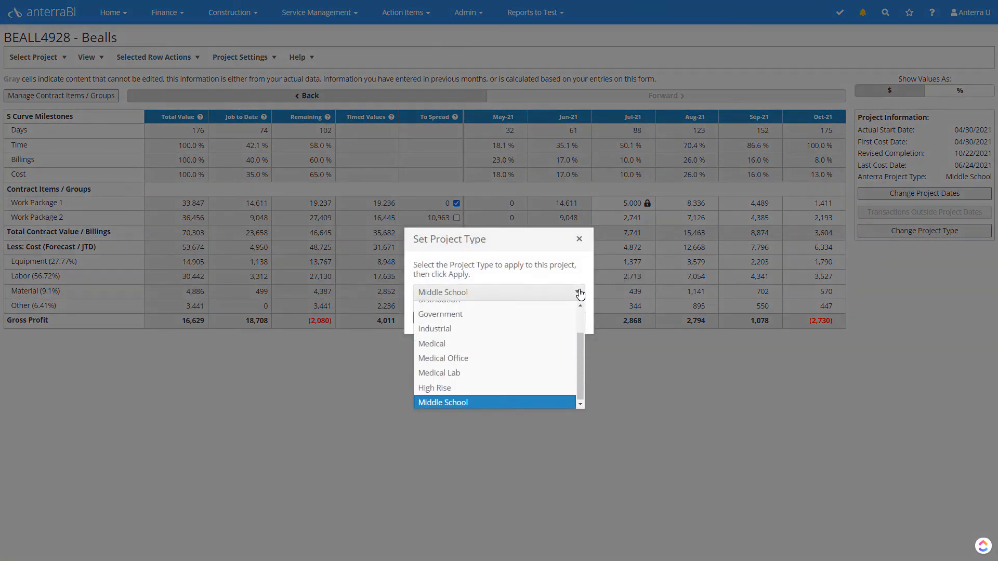
click(579, 293)
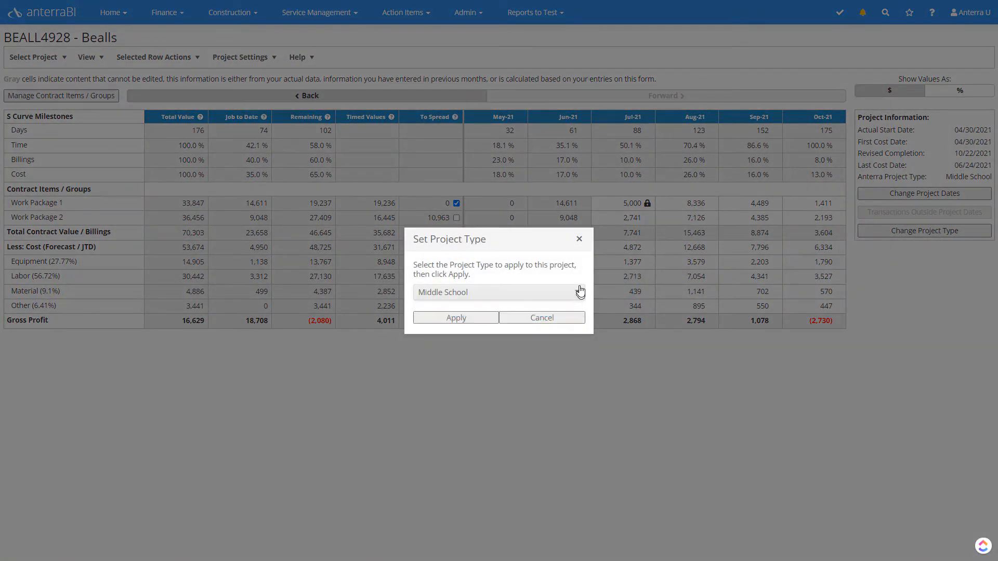
click(581, 243)
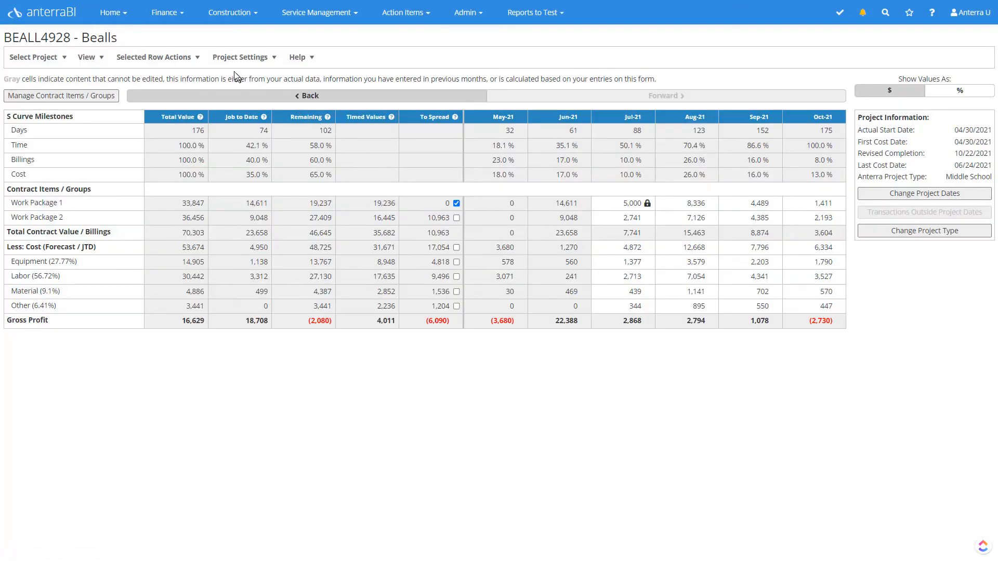
click(243, 59)
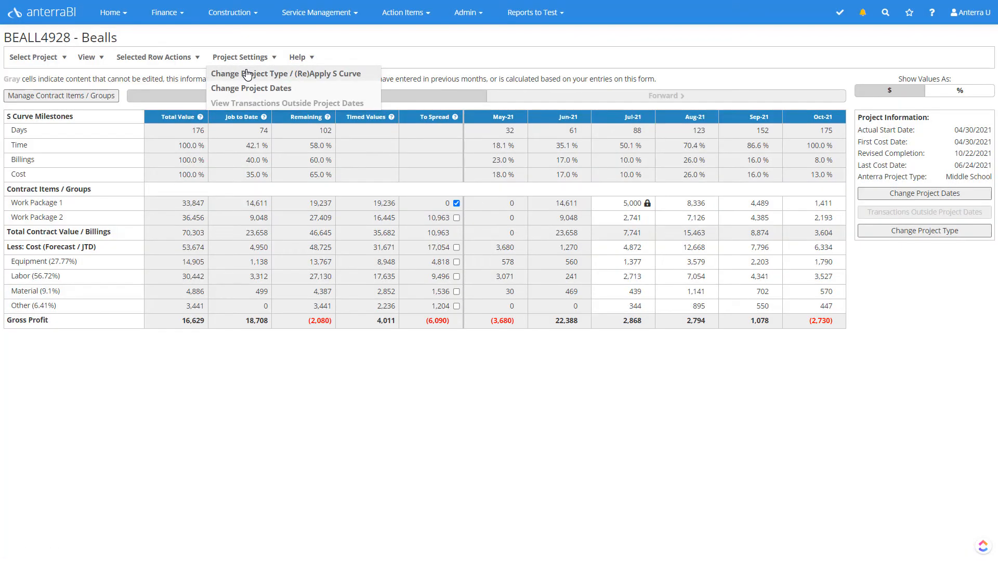
click(249, 45)
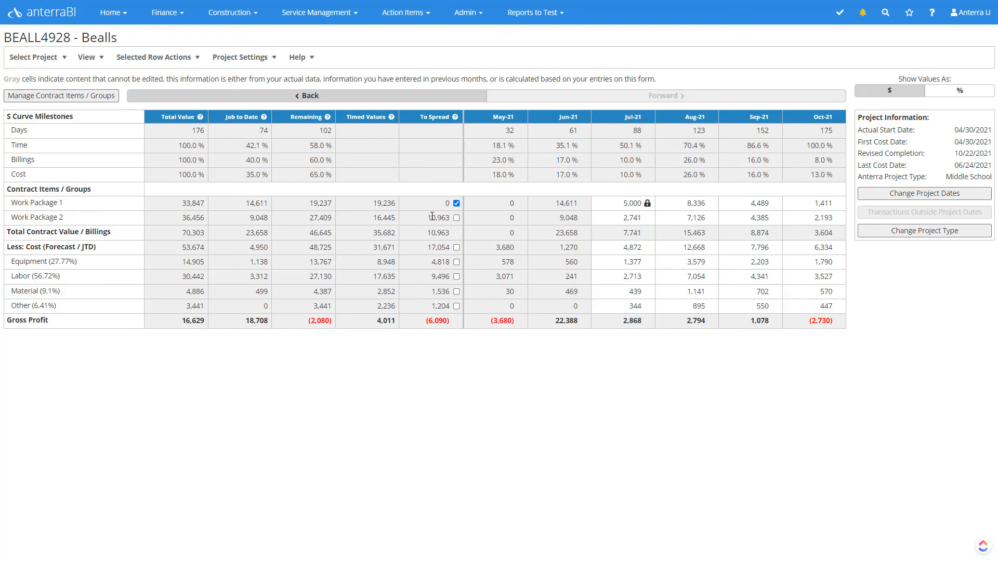
Step: Set Work Package 2's Aug-21 billing forecast to 8000
click(674, 218)
text(8000)
key(Tab)
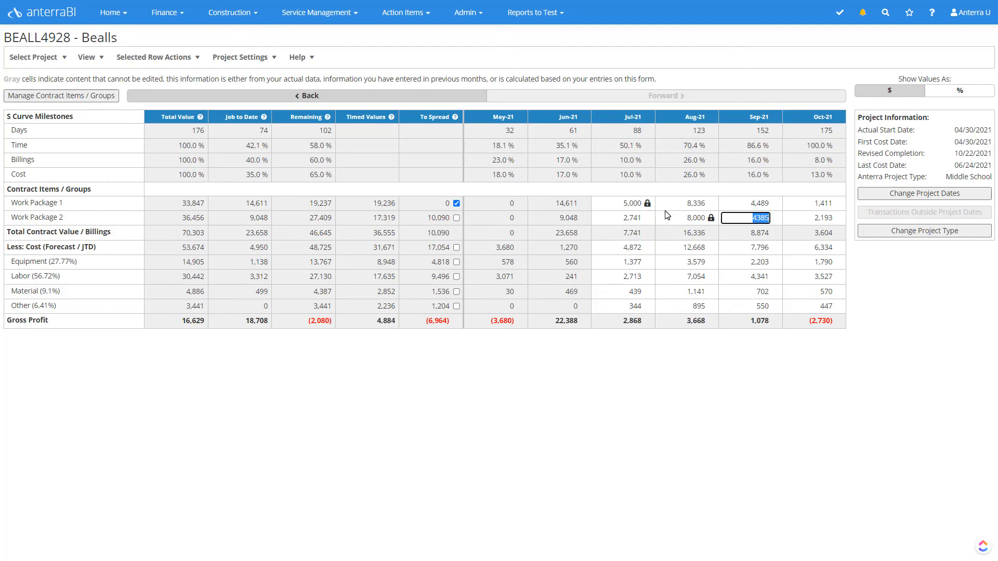
Step: Spread only Work Package 2's To Spread amount pro-rata over the four months July 2021 to October 2021
click(456, 218)
click(456, 204)
click(117, 60)
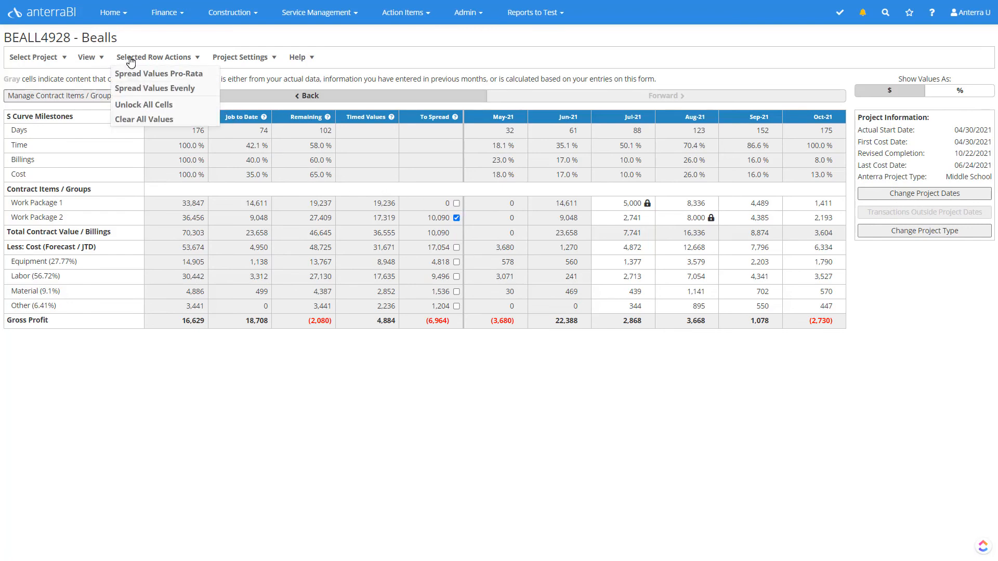
click(141, 74)
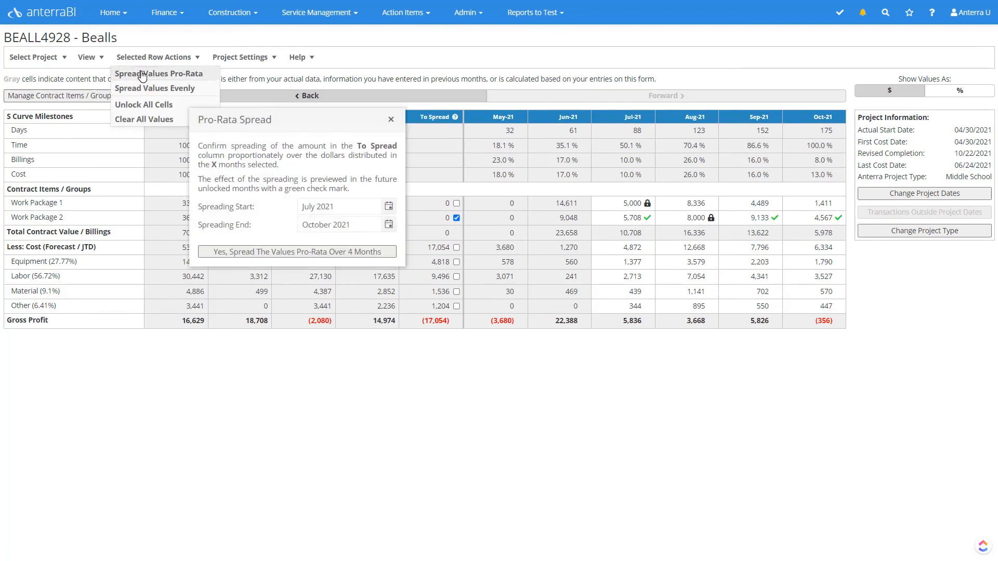
click(349, 253)
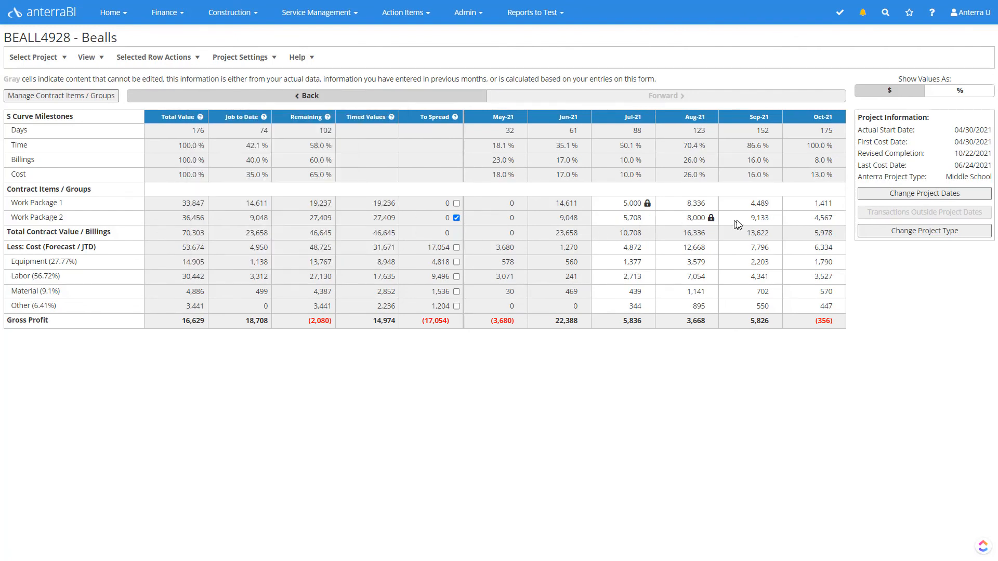